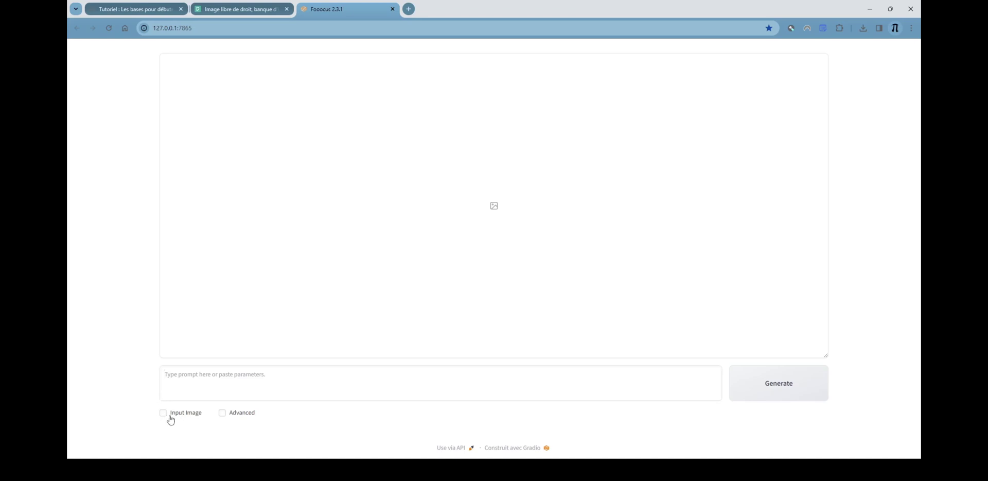
Enable the input image options below the prompt
left_click(163, 413)
scroll(167, 415, "down", 3)
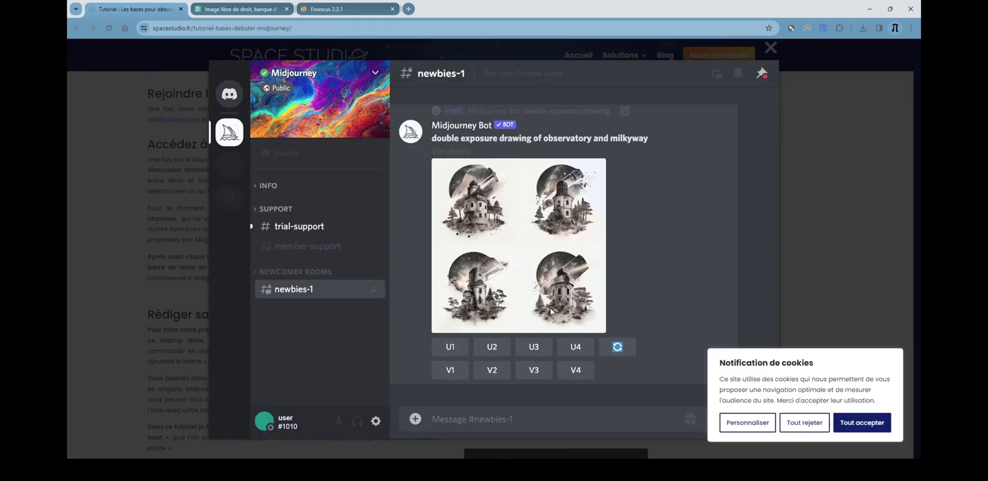
Accept the cookies on the Midjourney tutorial page and return to Fooocus
left_click(855, 421)
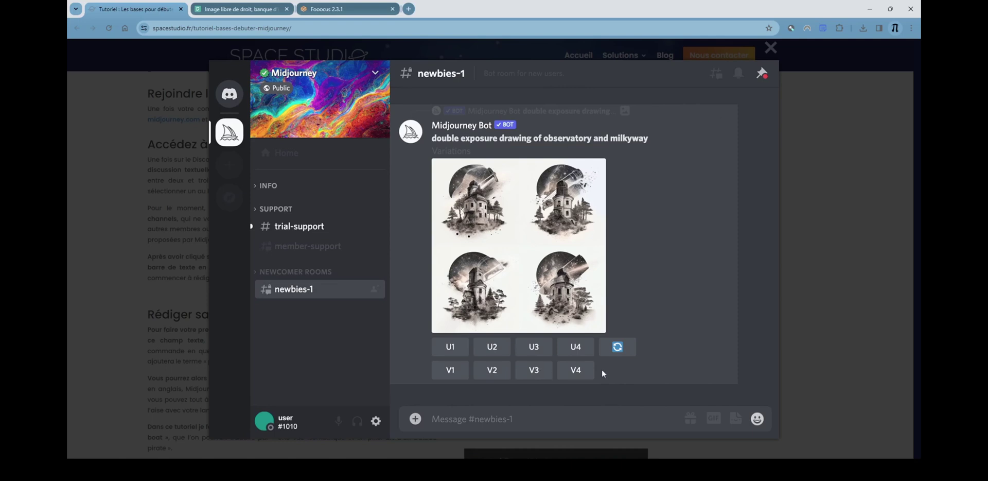
left_click(312, 7)
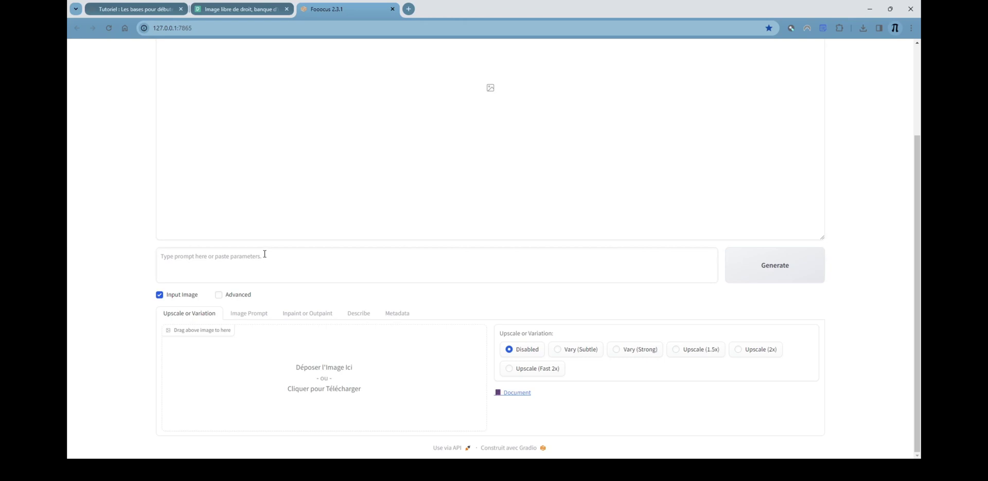
Switch to Pexels, refuse the cookies and download the photo of a hand holding dry reeds
left_click(249, 9)
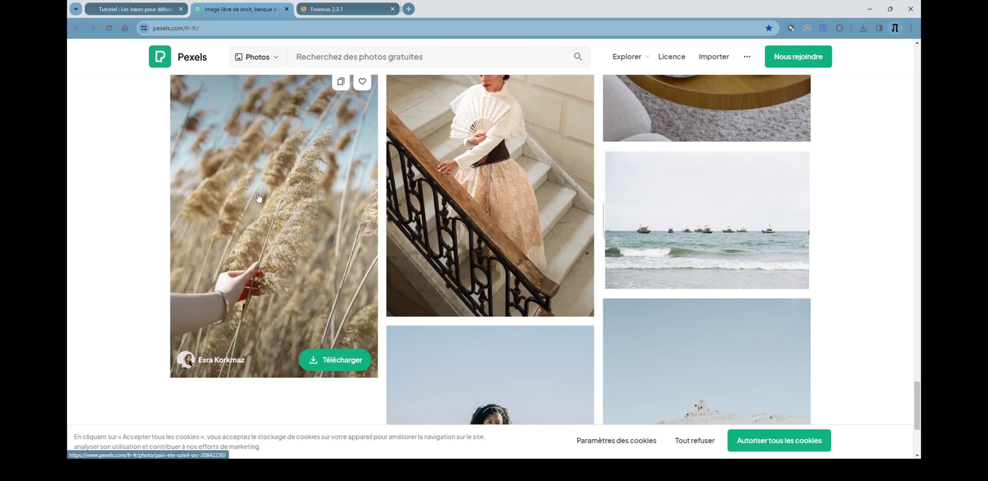
left_click(695, 441)
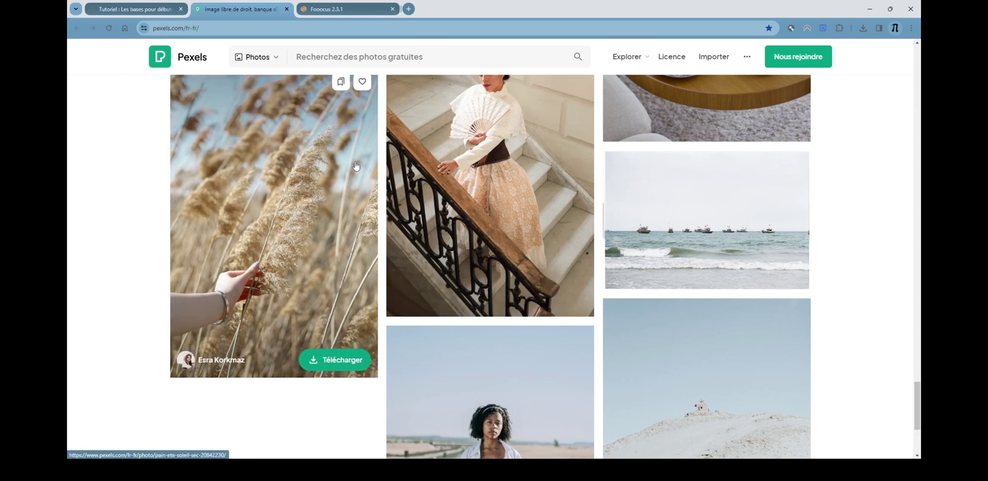
scroll(355, 165, "up", 10)
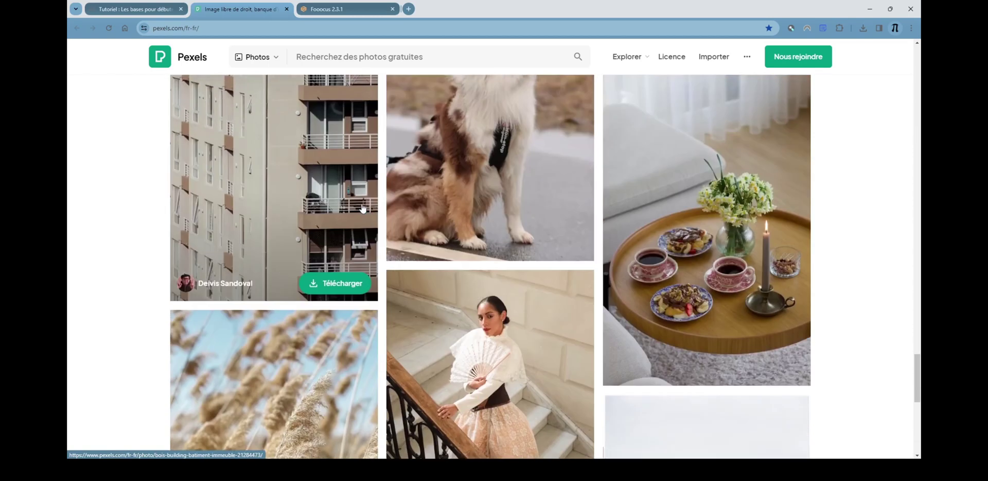
scroll(373, 221, "down", 12)
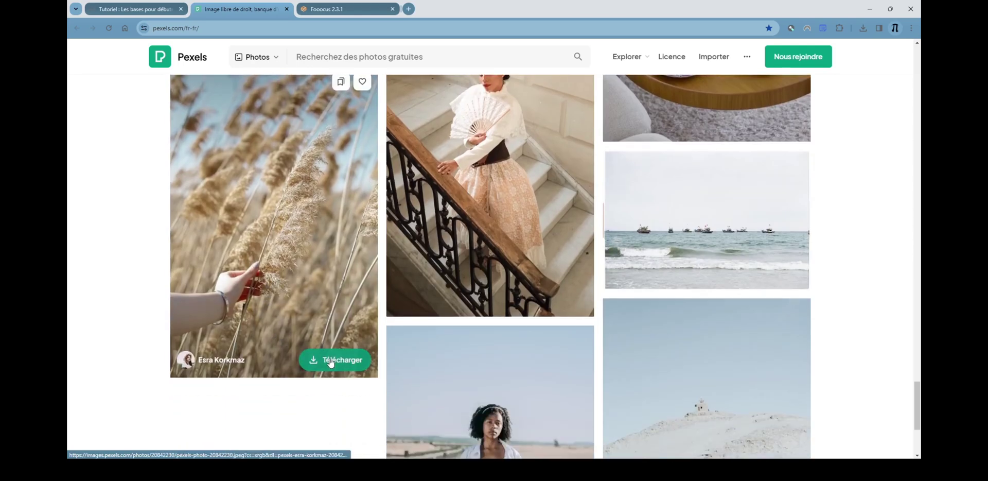
Switch back to Fooocus and load the downloaded reed photo from the Téléchargements folder as the Upscale or Variation image
left_click(352, 11)
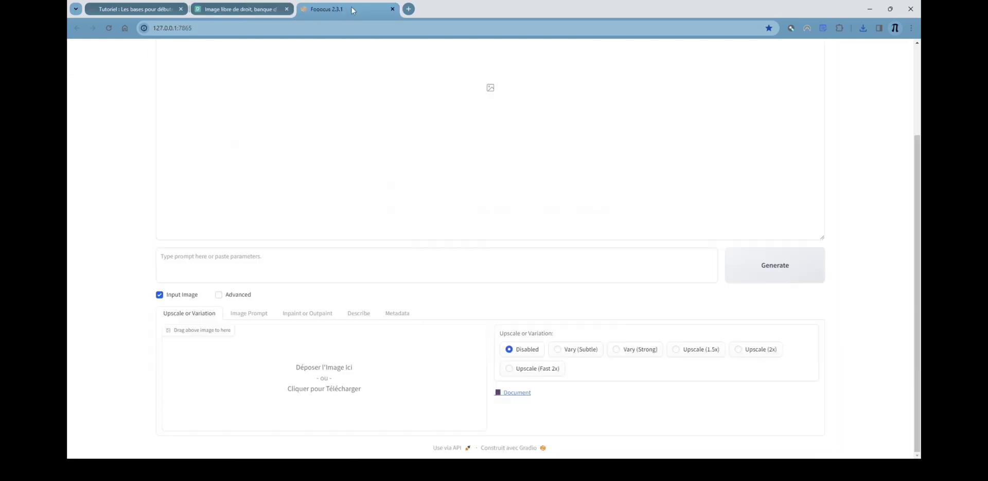
left_click(348, 383)
left_click(201, 182)
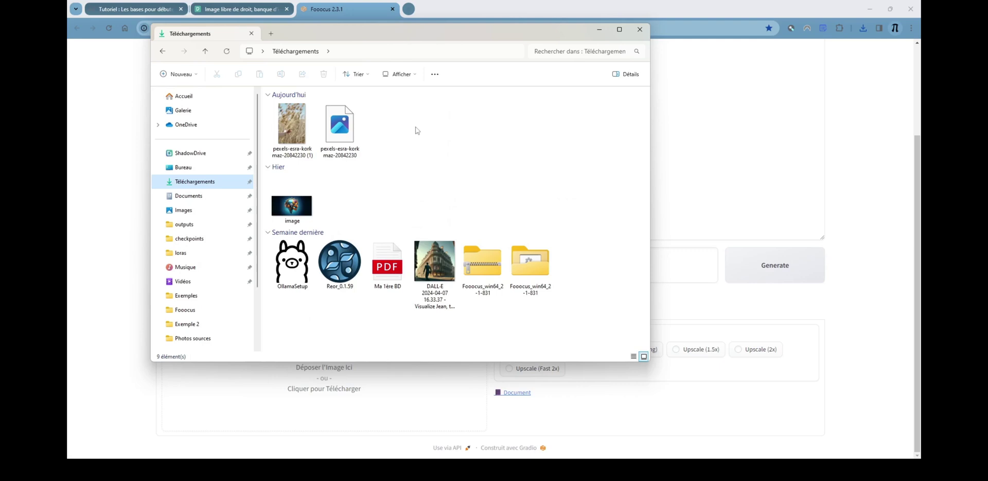
left_click_drag(332, 128, 318, 399)
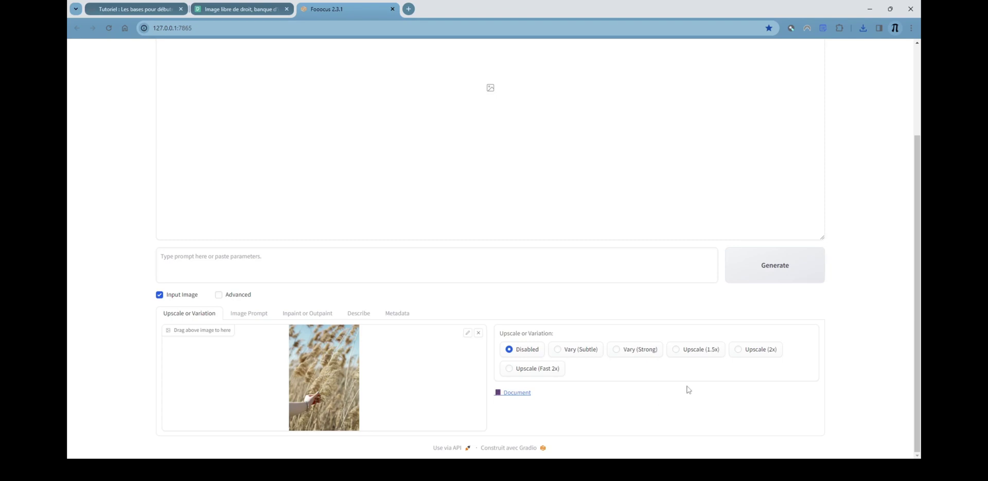
Generate an Upscale (2x) version of the reed photo and look over the result
left_click(743, 353)
left_click(758, 277)
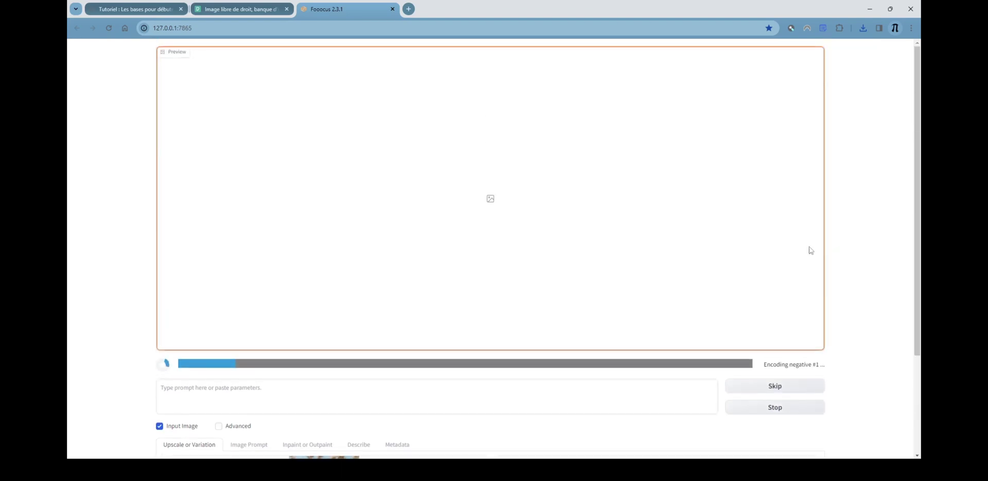
scroll(825, 263, "down", 2)
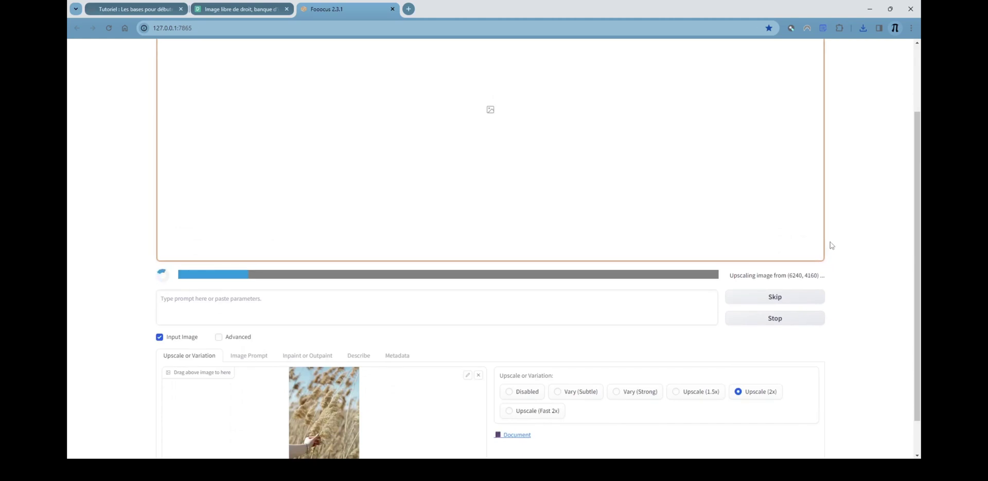
scroll(826, 260, "up", 2)
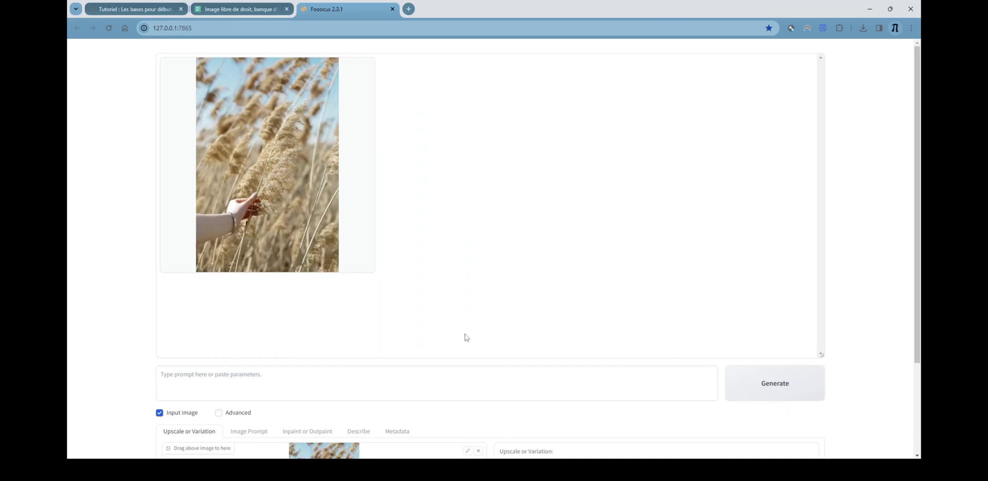
scroll(450, 344, "down", 2)
scroll(391, 381, "up", 2)
Generate Vary (Subtle) variations of the reed photo with an empty prompt
scroll(406, 386, "down", 3)
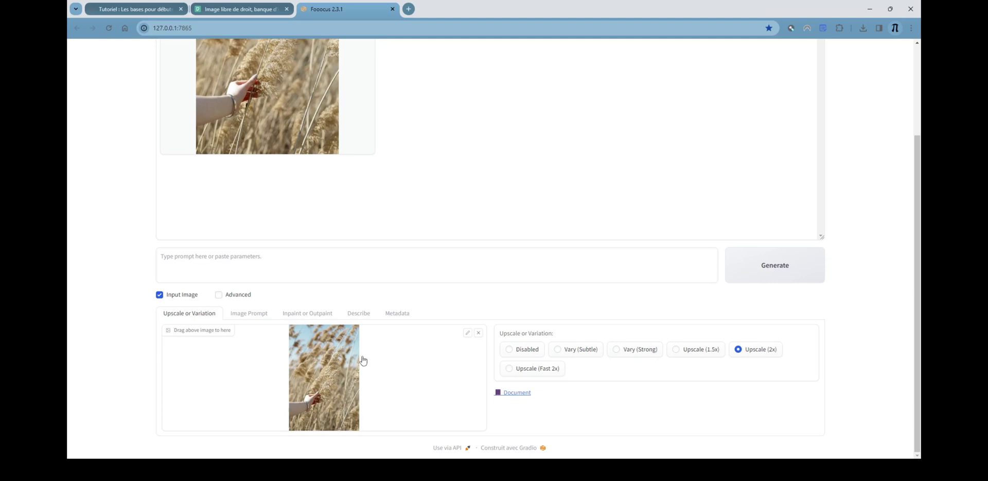
left_click(572, 354)
left_click(765, 279)
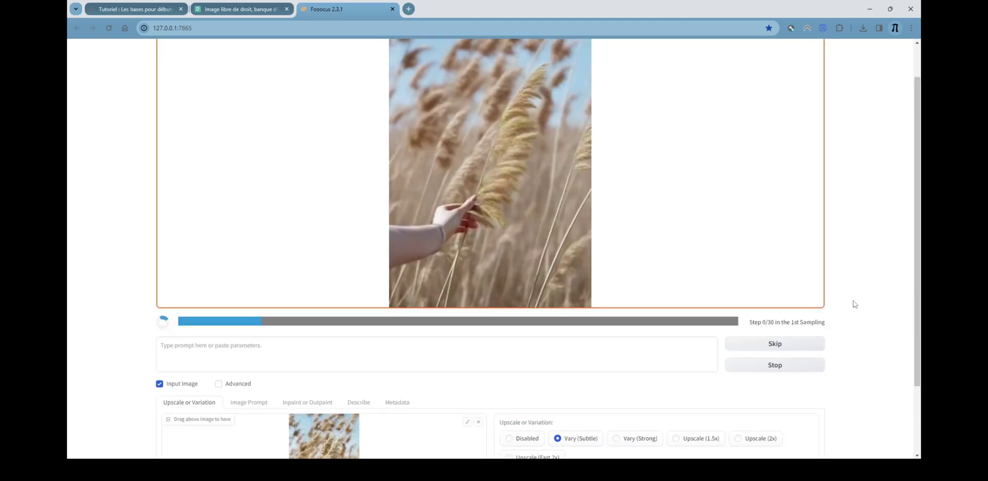
scroll(854, 303, "down", 2)
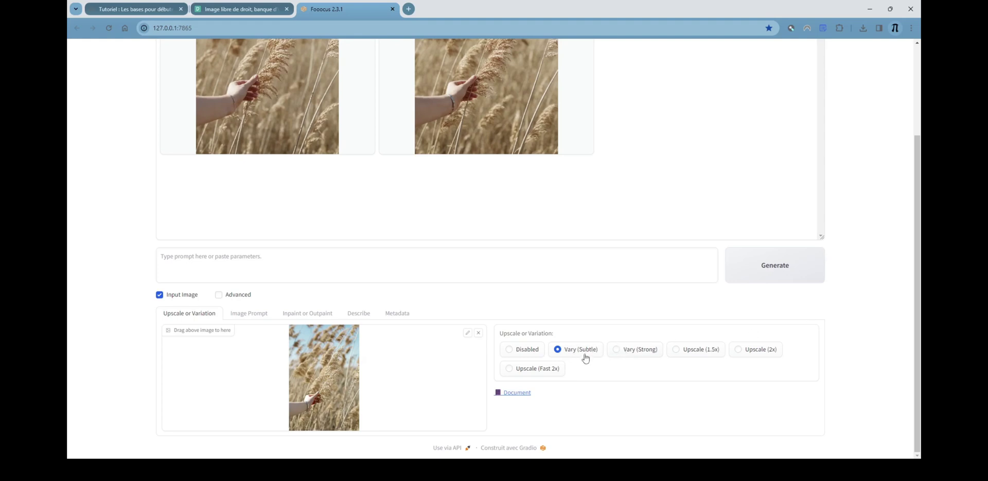
View the subtle variations enlarged and compare them with each other
scroll(595, 354, "up", 2)
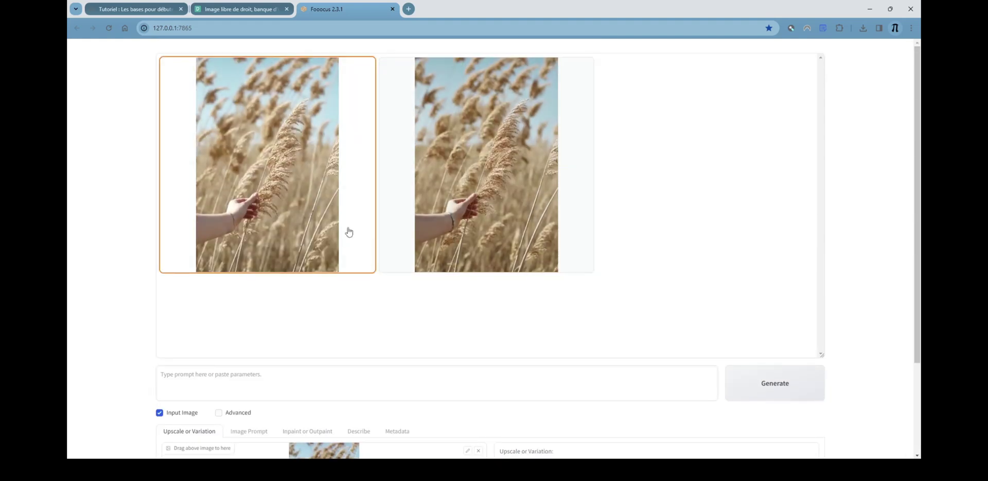
left_click(404, 217)
left_click(435, 213)
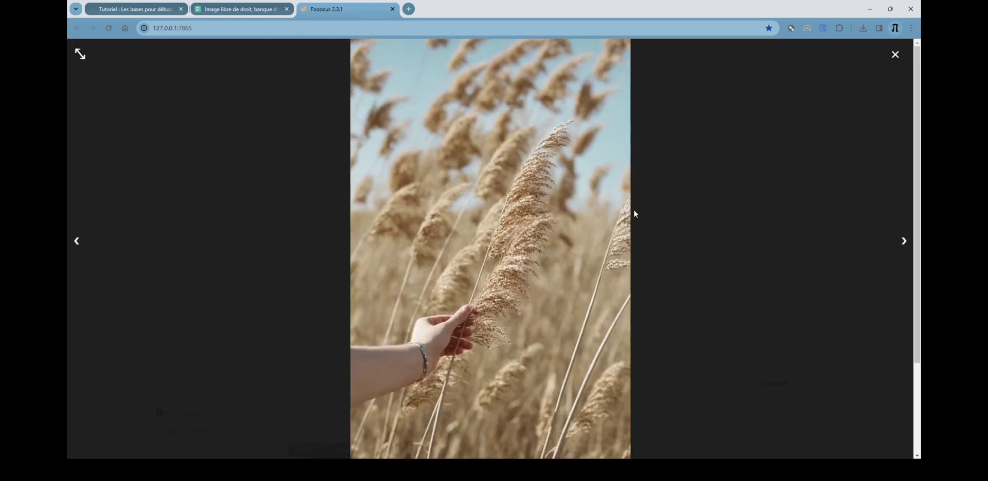
key("Left")
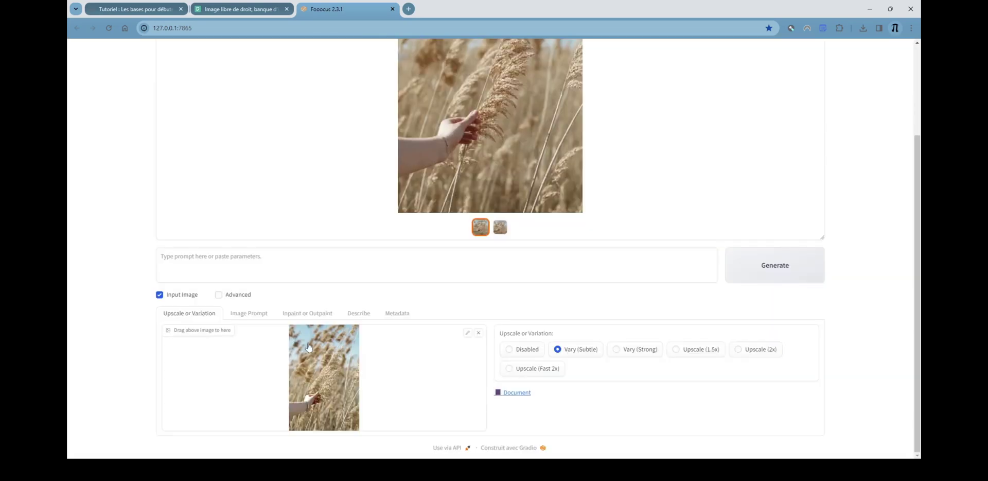
Generate Vary (Strong) variations of the reed photo with an empty prompt
left_click(620, 356)
scroll(739, 343, "up", 3)
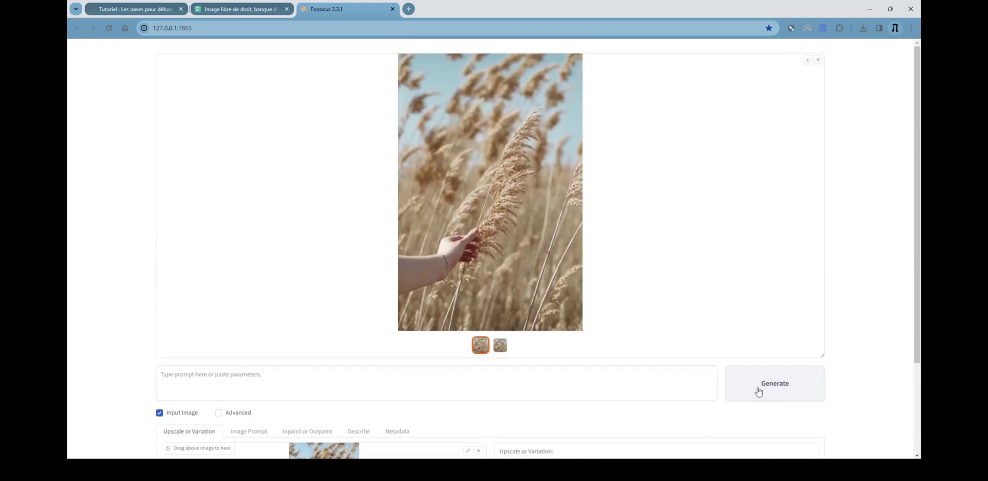
left_click(756, 386)
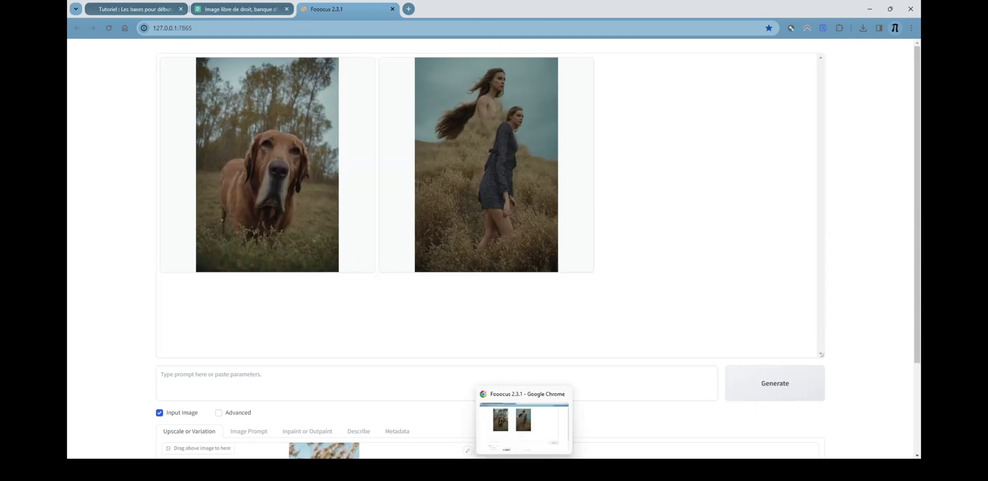
Open the original reed photo from the downloads folder and place its narrowed window beside the strong variations for comparison
left_click(505, 470)
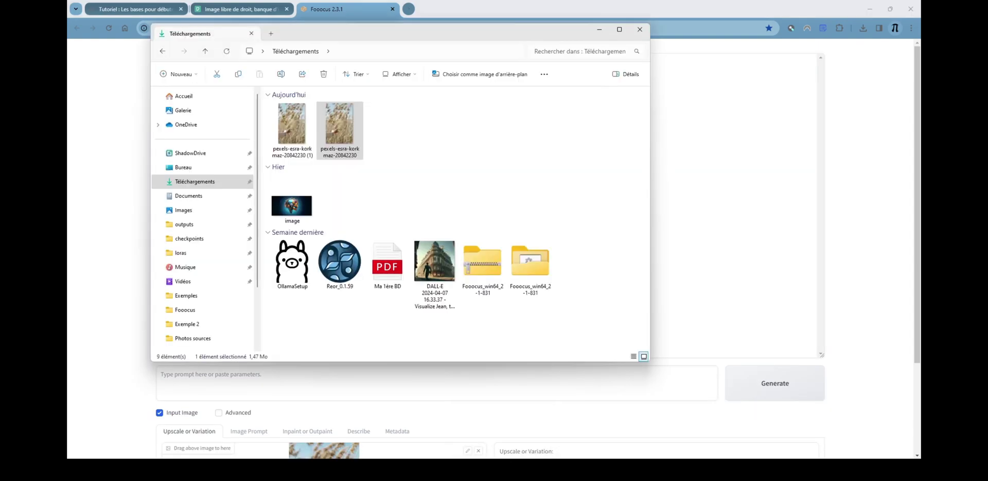
double_click(341, 128)
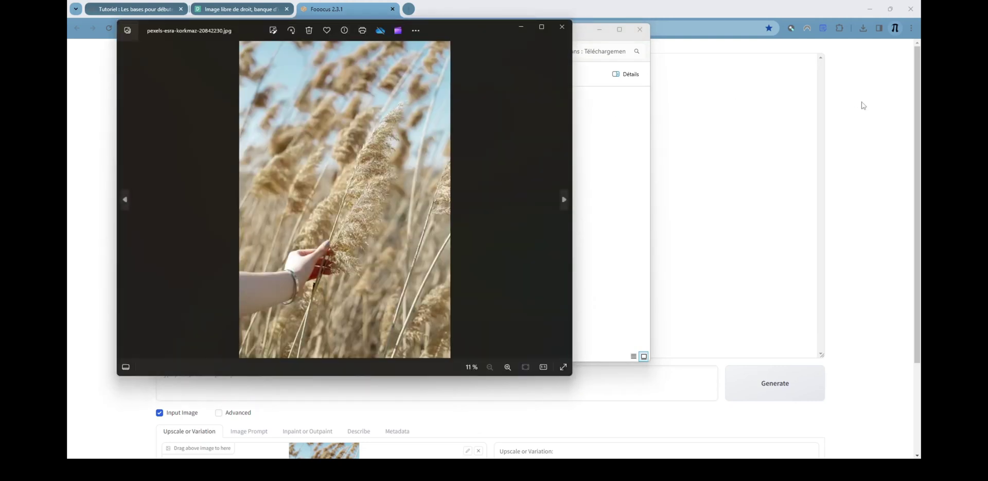
left_click(863, 106)
key("alt+Tab")
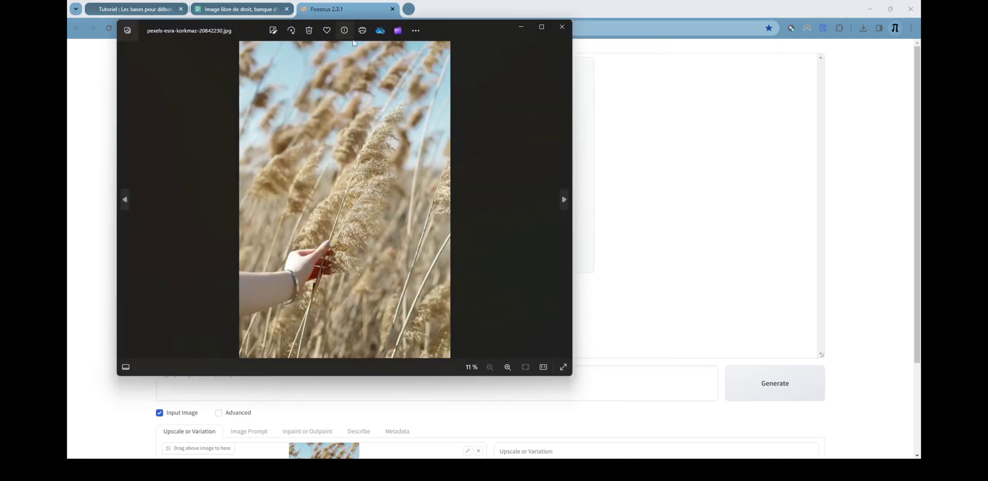
left_click_drag(468, 28, 816, 44)
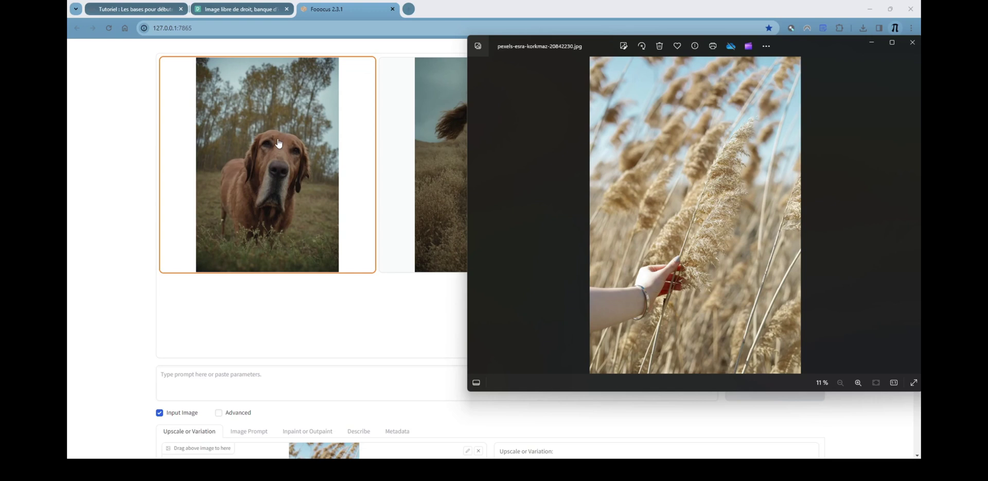
left_click_drag(828, 49, 336, 92)
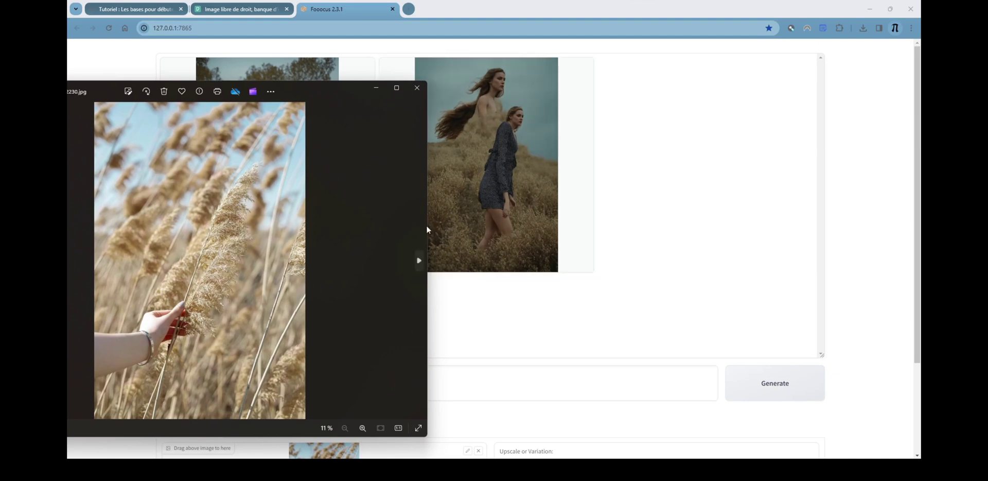
left_click_drag(426, 224, 271, 221)
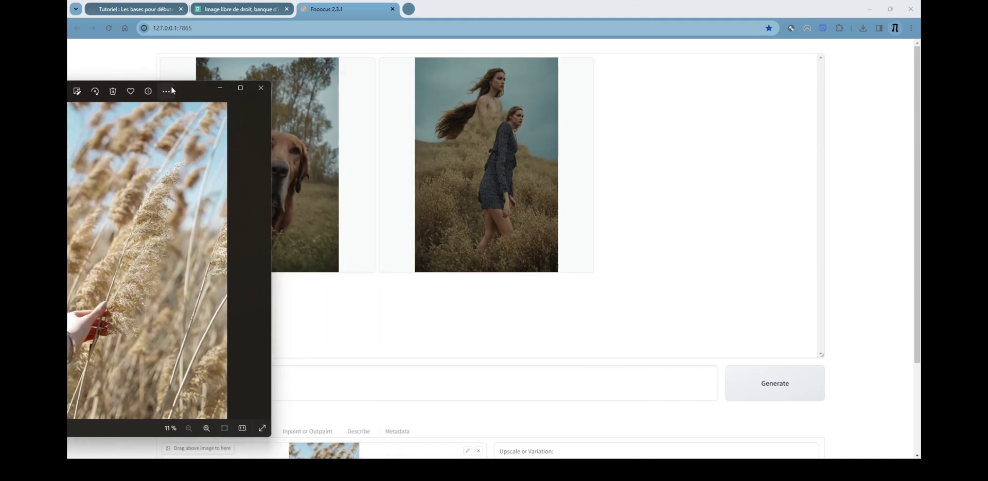
left_click_drag(179, 86, 298, 48)
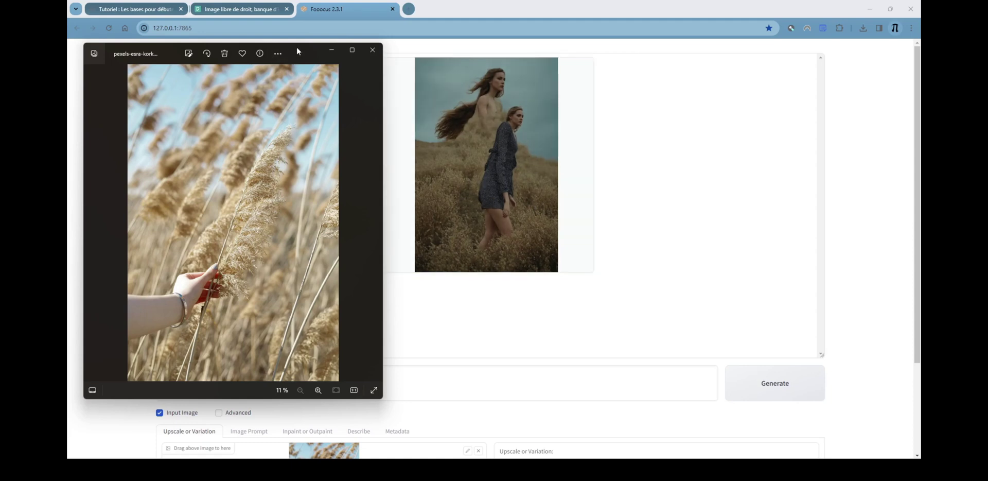
left_click_drag(298, 51, 758, 42)
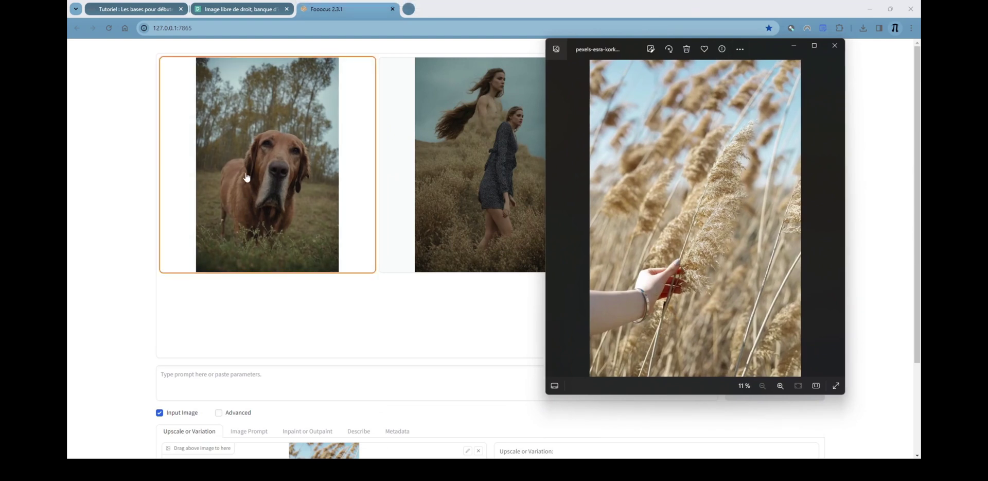
Generate another set of Vary (Strong) variations and bring the original photo back beside them for comparison
left_click(894, 286)
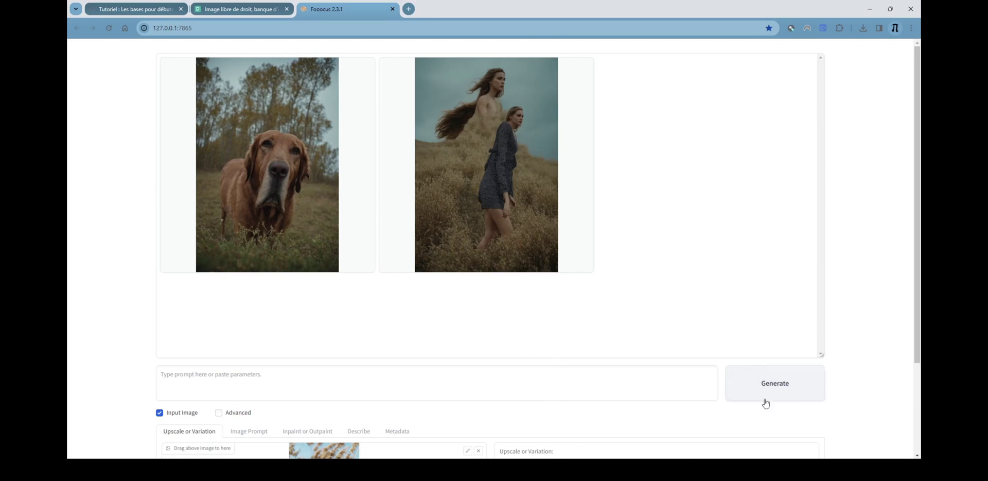
left_click(767, 401)
key("alt+Tab")
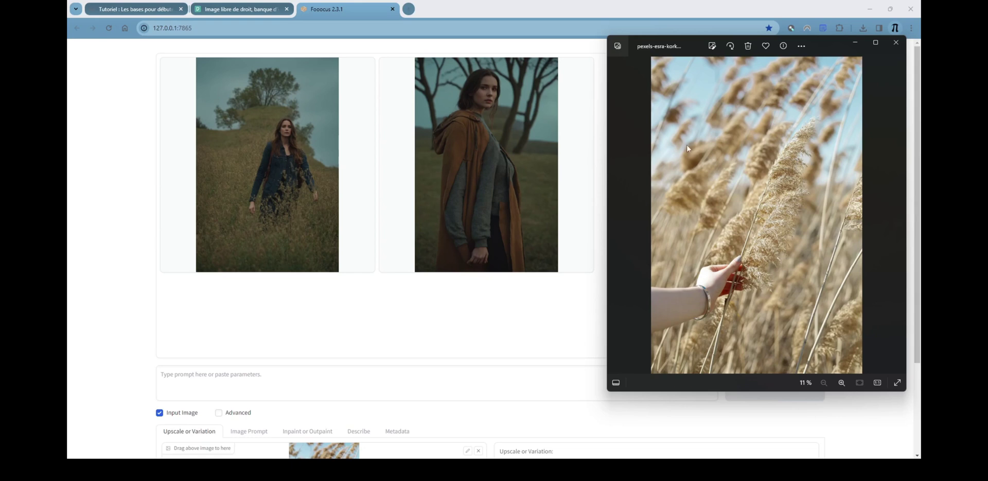
scroll(377, 365, "down", 2)
scroll(375, 366, "up", 2)
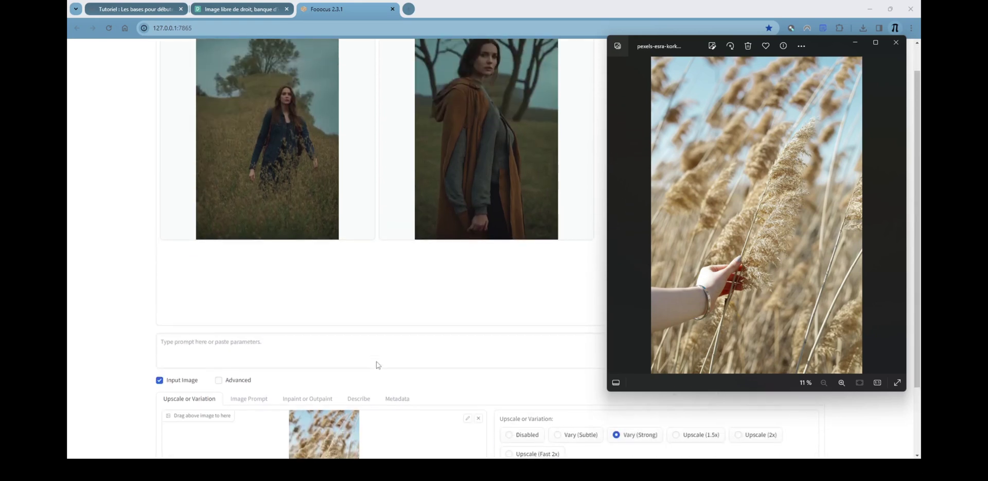
Generate Vary (Subtle) variations of the reed photo with the prompt "remplace par tournesol"
left_click(573, 439)
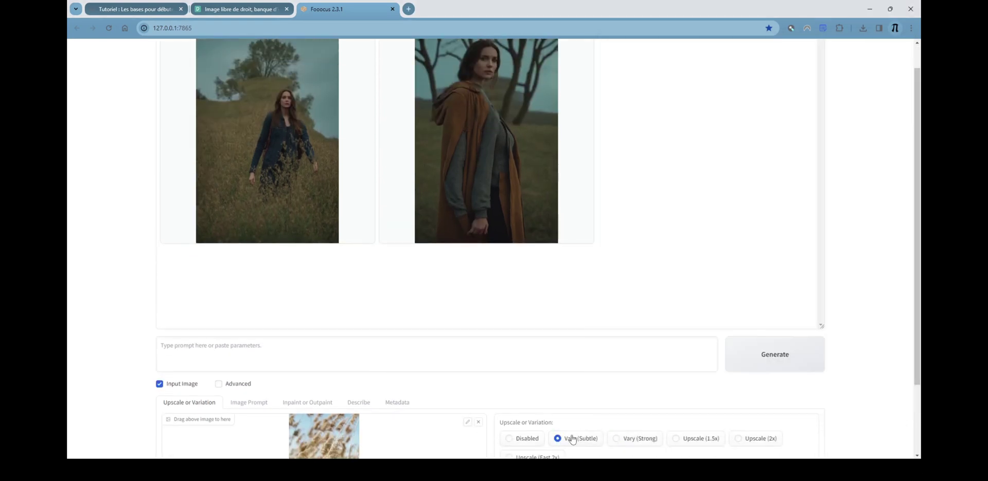
left_click(393, 360)
type("remplace par tournesol")
left_click(797, 359)
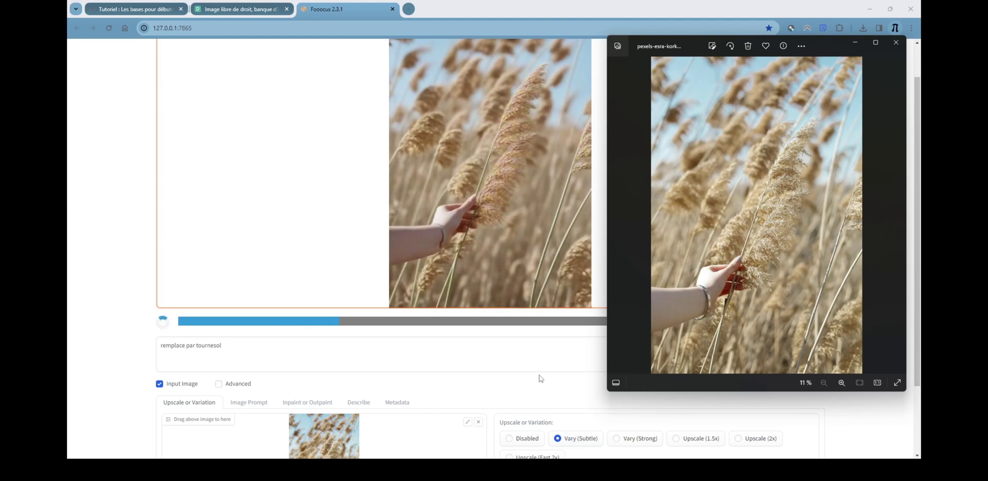
View the first prompted variation enlarged, compare it with the original photo, and review the variation settings
scroll(540, 386, "up", 1)
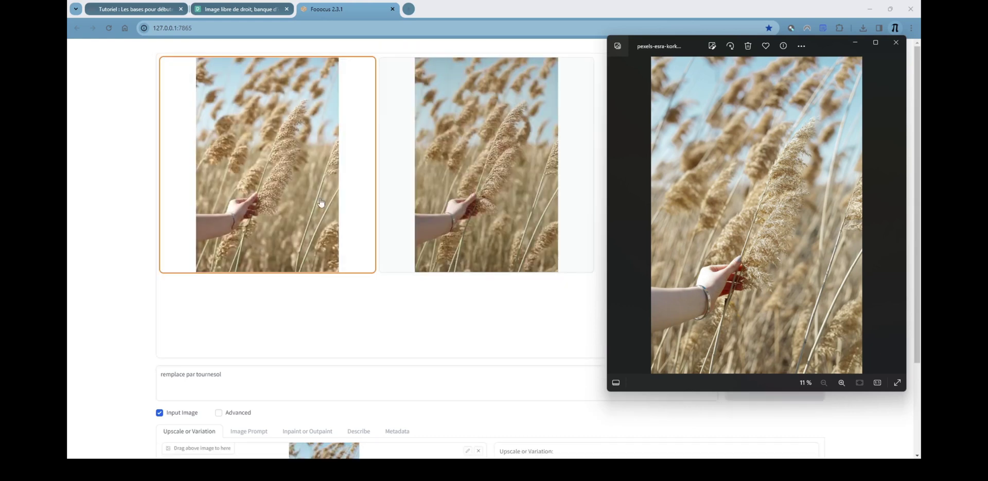
left_click(321, 202)
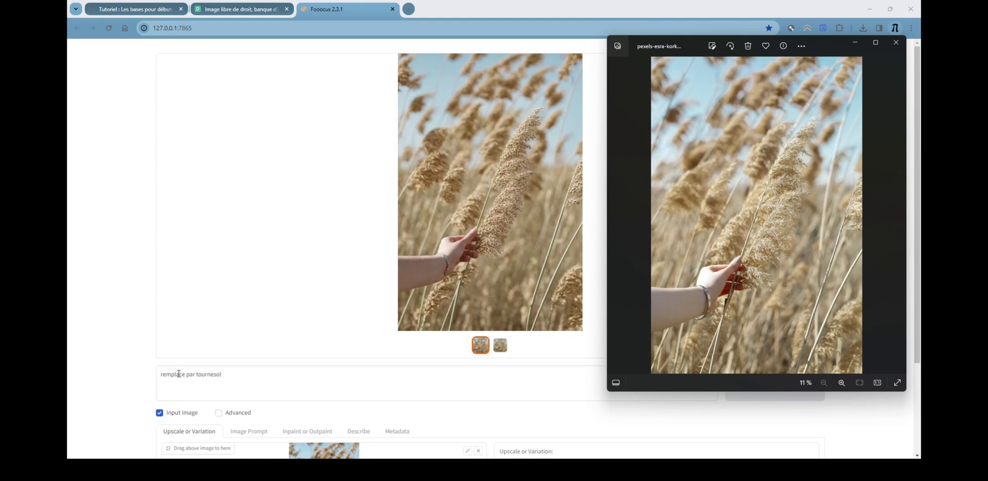
left_click(133, 357)
scroll(133, 358, "down", 2)
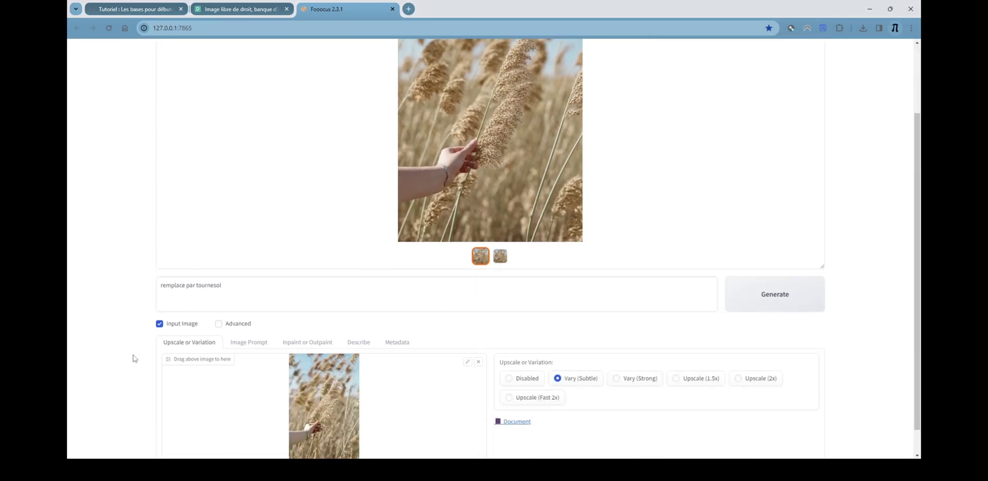
scroll(139, 335, "down", 1)
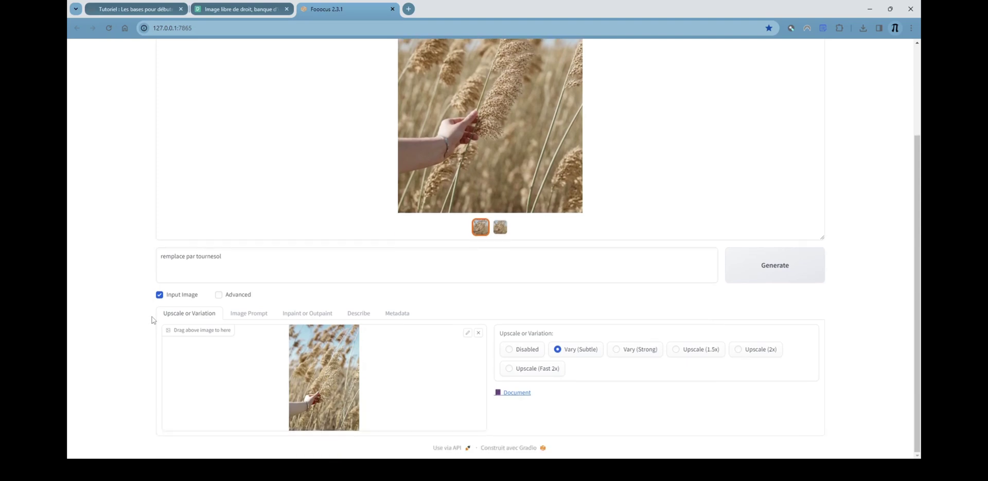